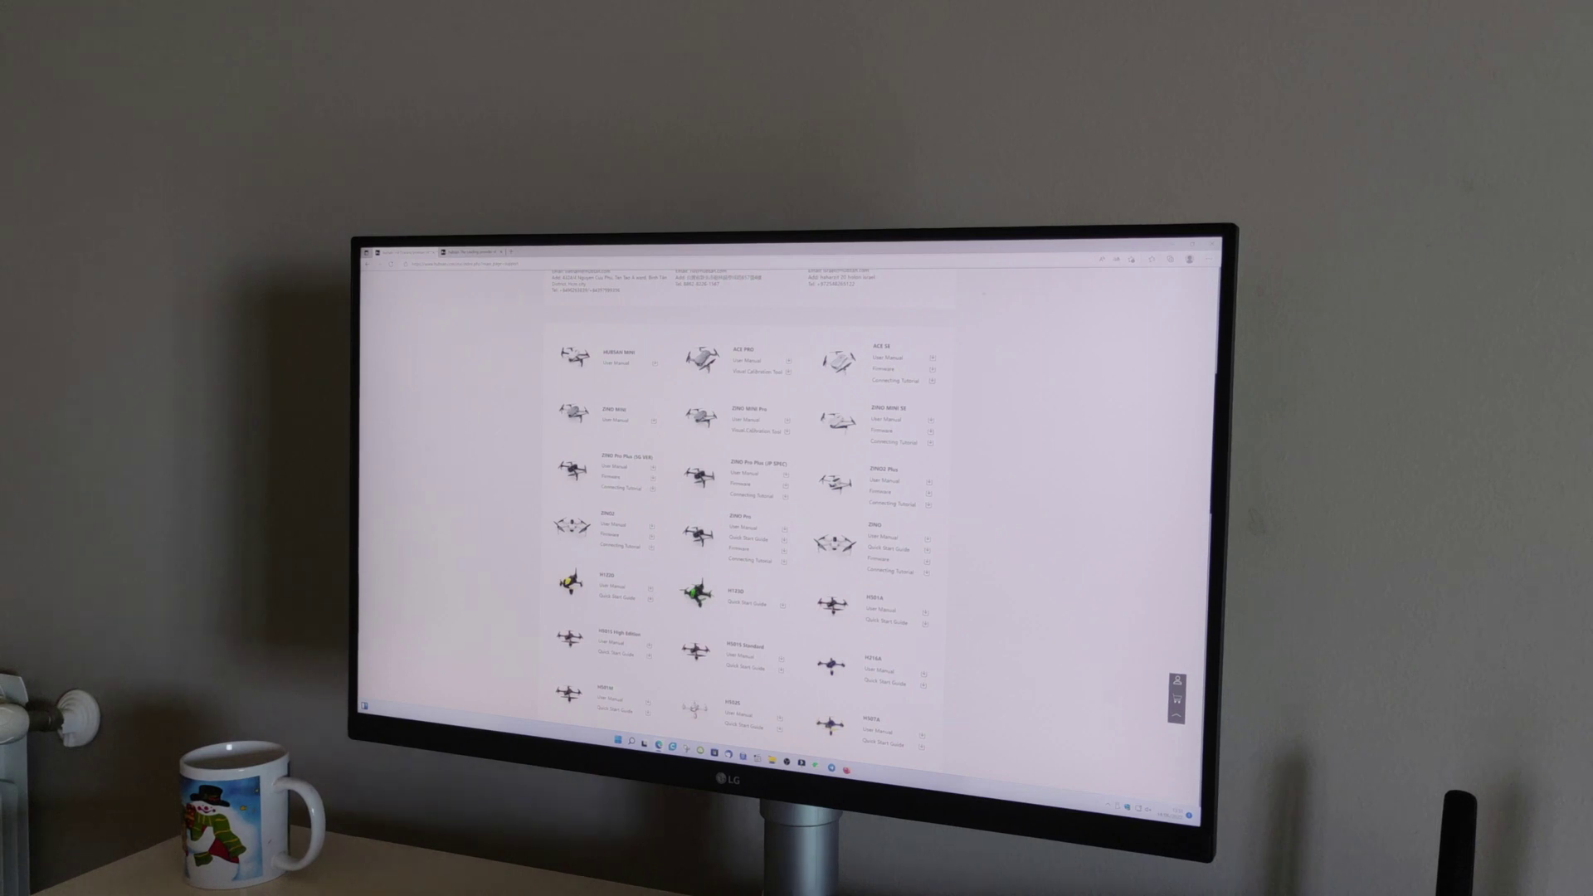
Step: Show the desktop and approve the User Account Control prompt to launch the calibration tool
{"action": "key", "text": "super+d"}
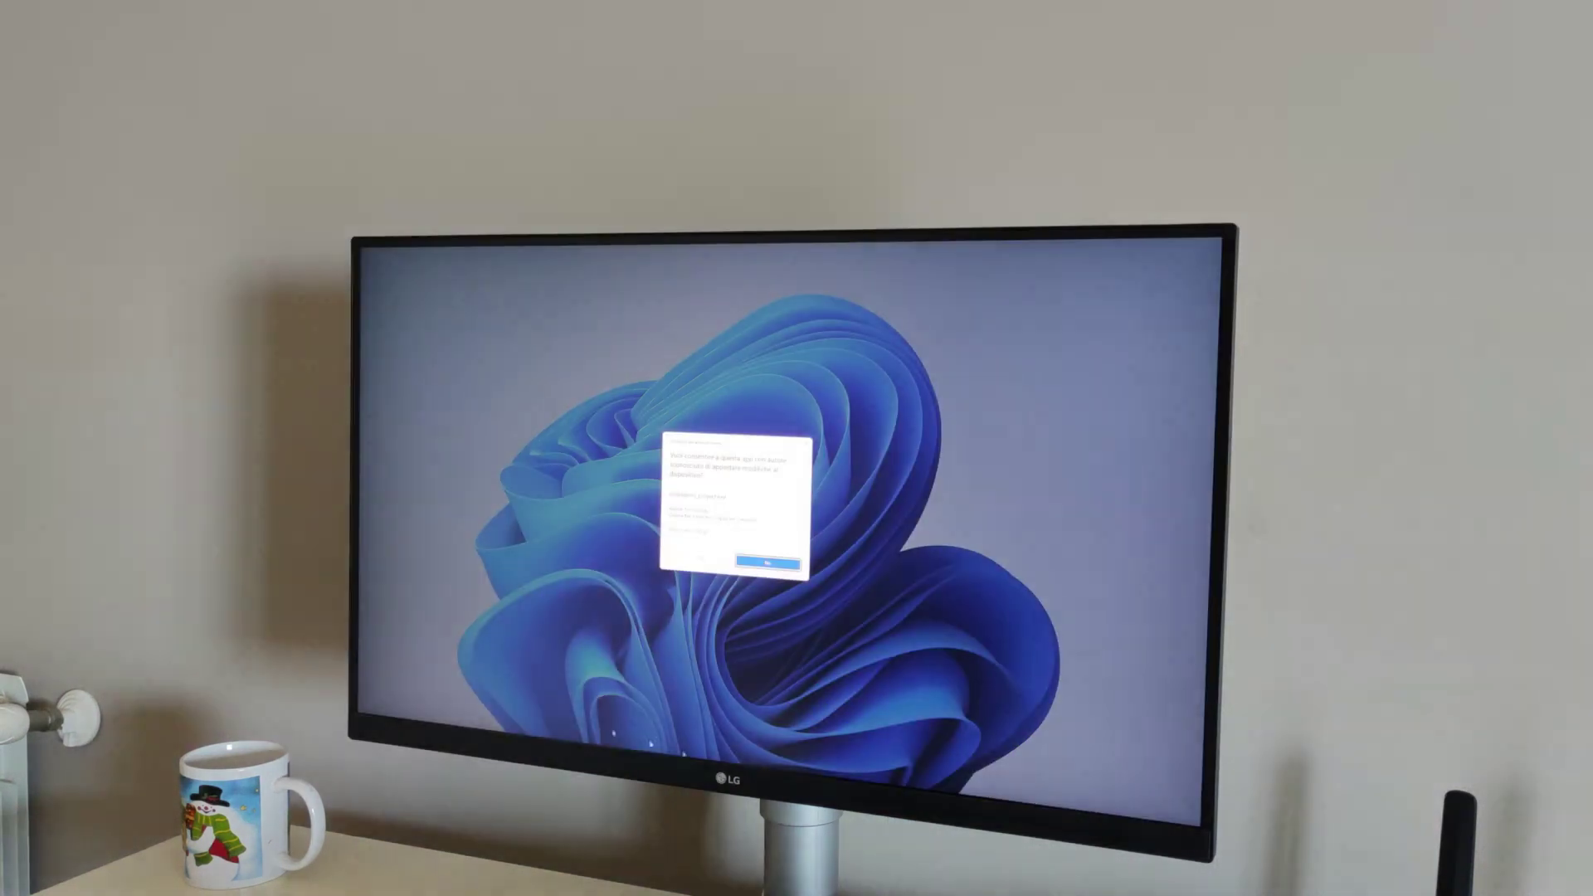
{"action": "key", "text": "Return"}
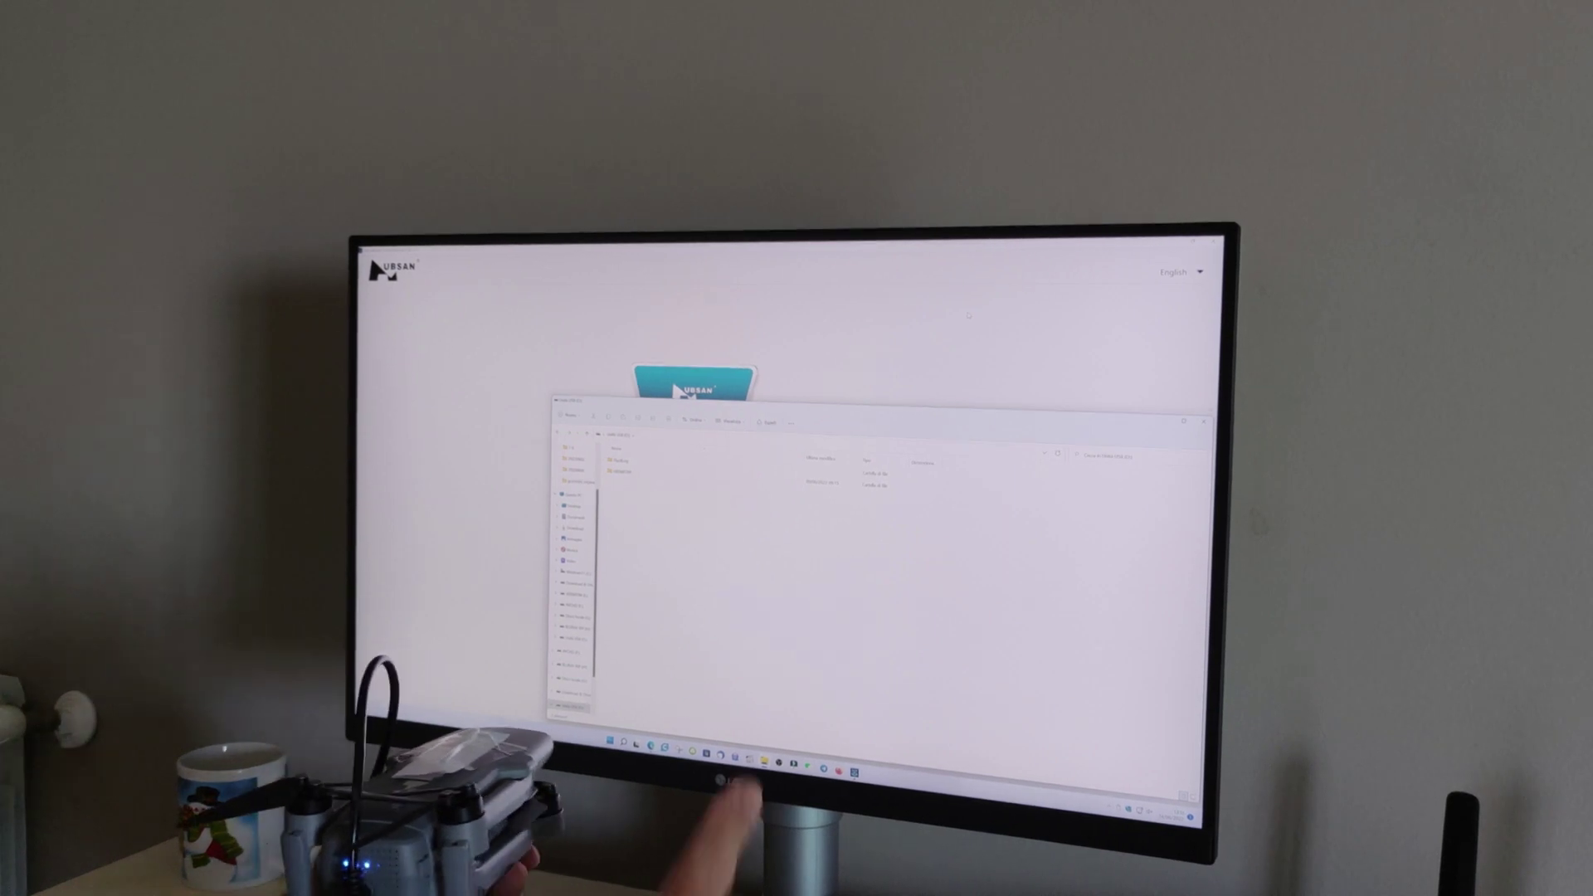
Step: Close the File Explorer window covering the calibration tool
{"action": "key", "text": "alt+F4"}
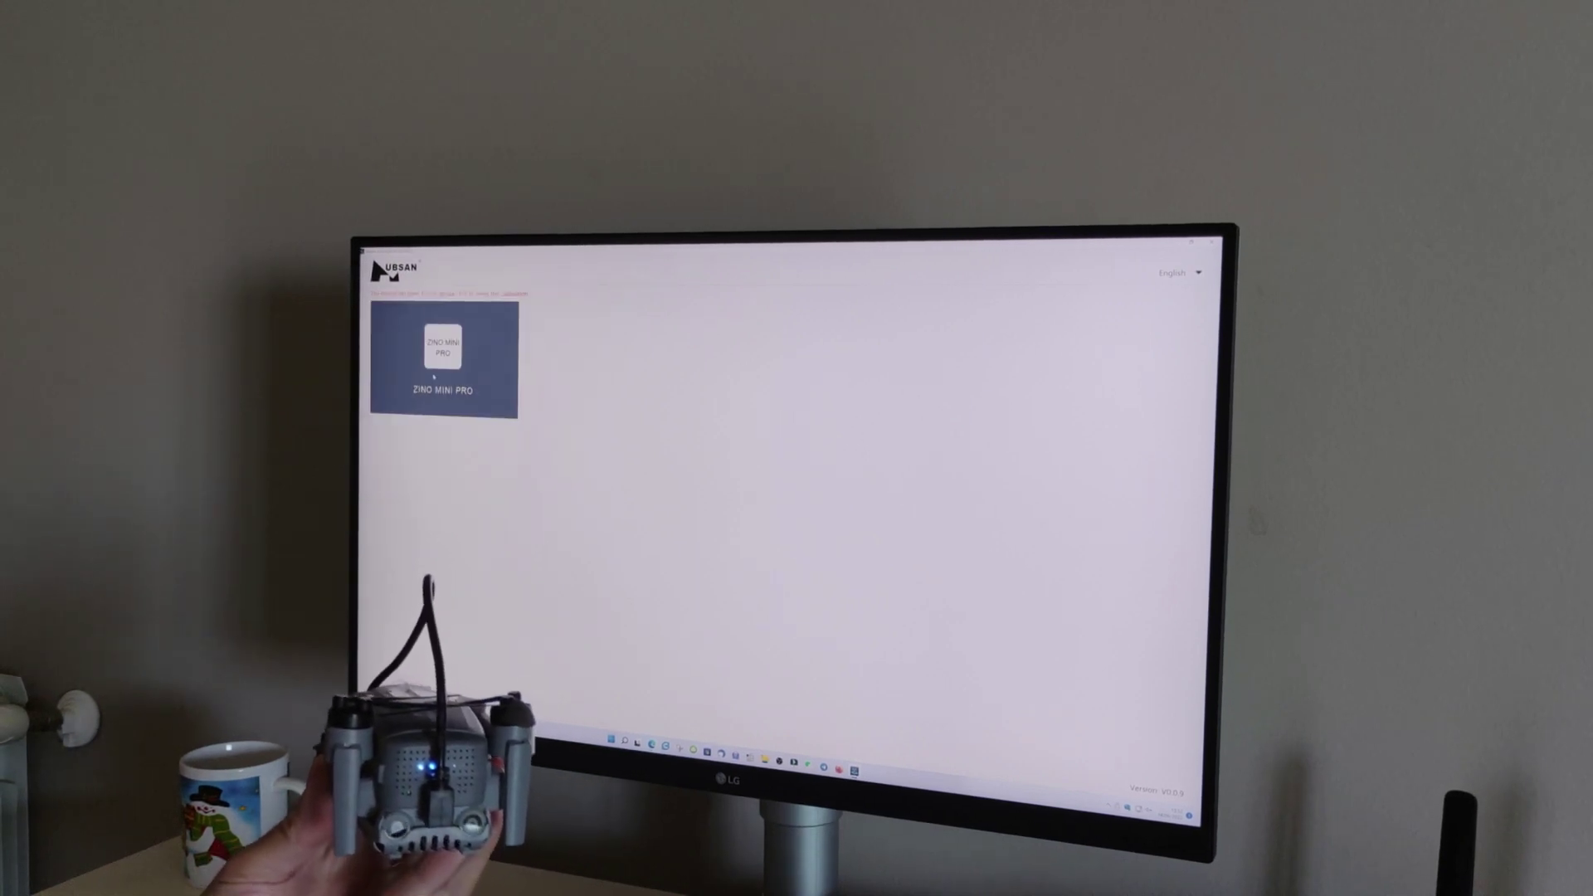
Step: Select the ZINO MINI PRO tile to reach its calibration screen
{"action": "left_click", "coordinate": [433, 374]}
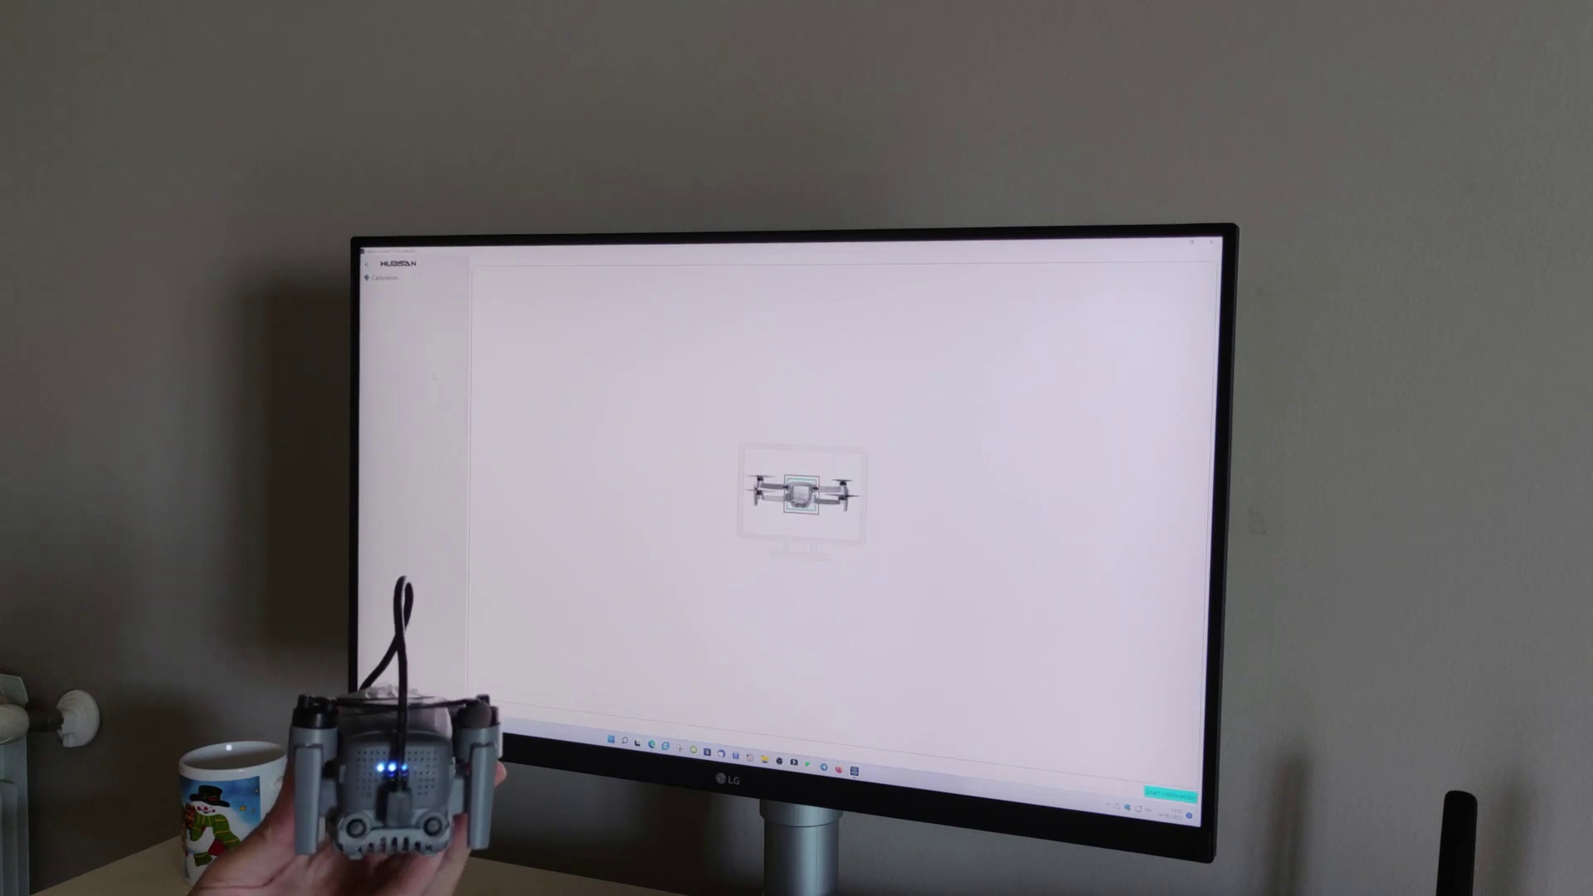